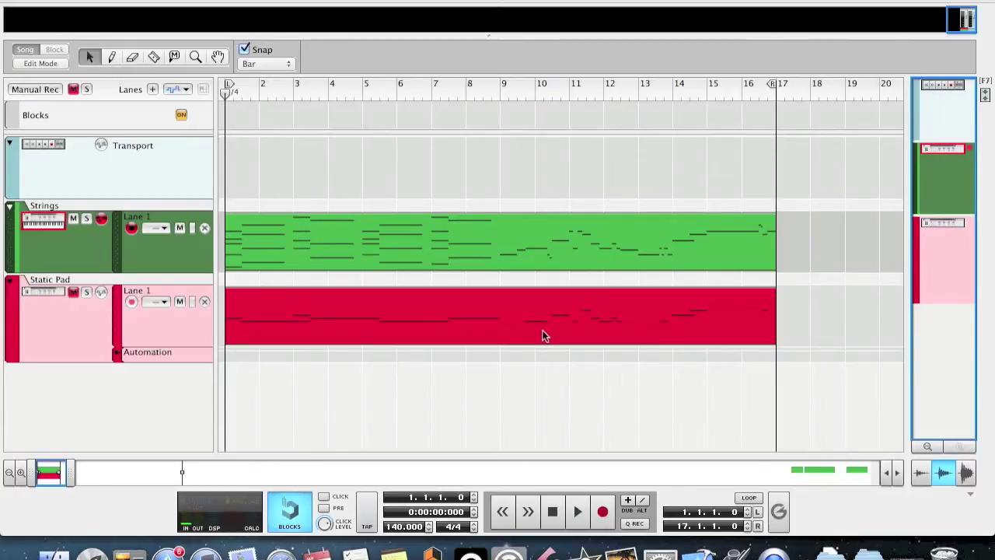
Play the song from the beginning and stop it at bar 17, where the clips end.
click(575, 511)
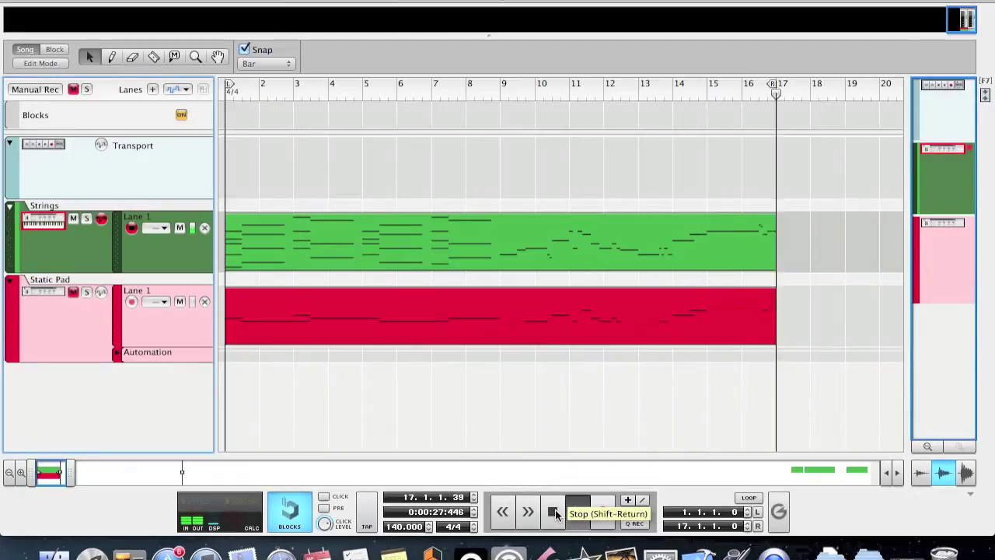
click(553, 511)
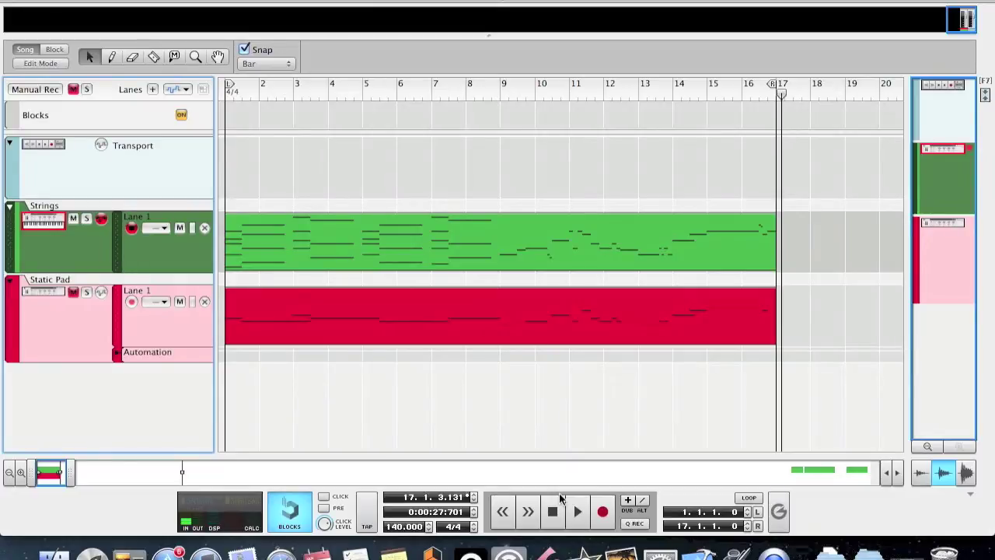
Show the rack, scroll down to the NN-XT samplers, and browse NN-XT 3's String Combinations patches.
key(F6)
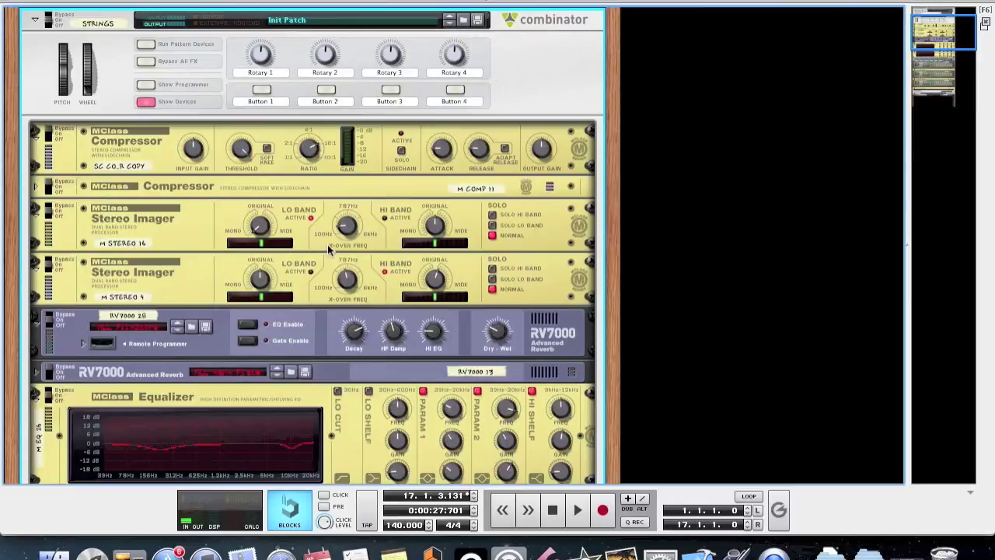
scroll(376, 345, down, 3)
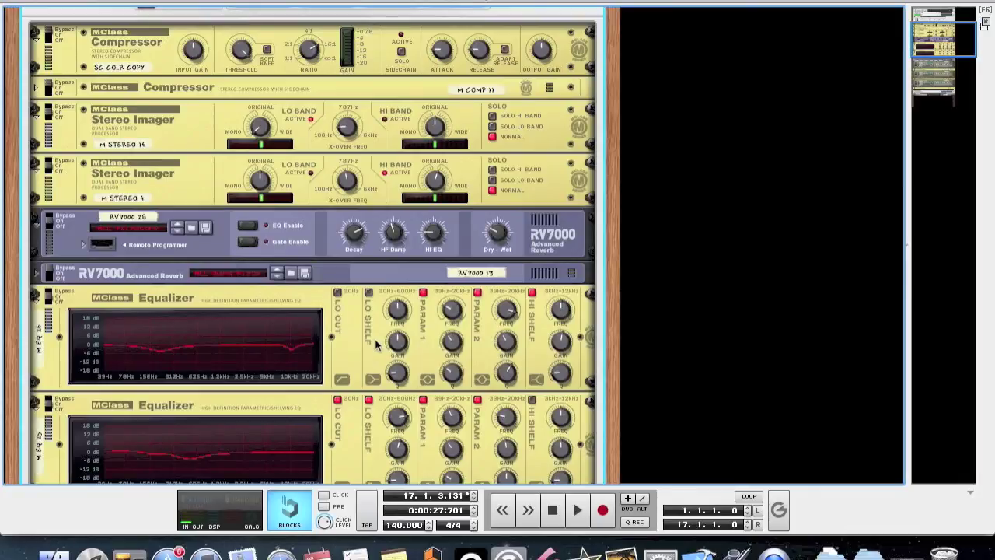
scroll(376, 345, down, 12)
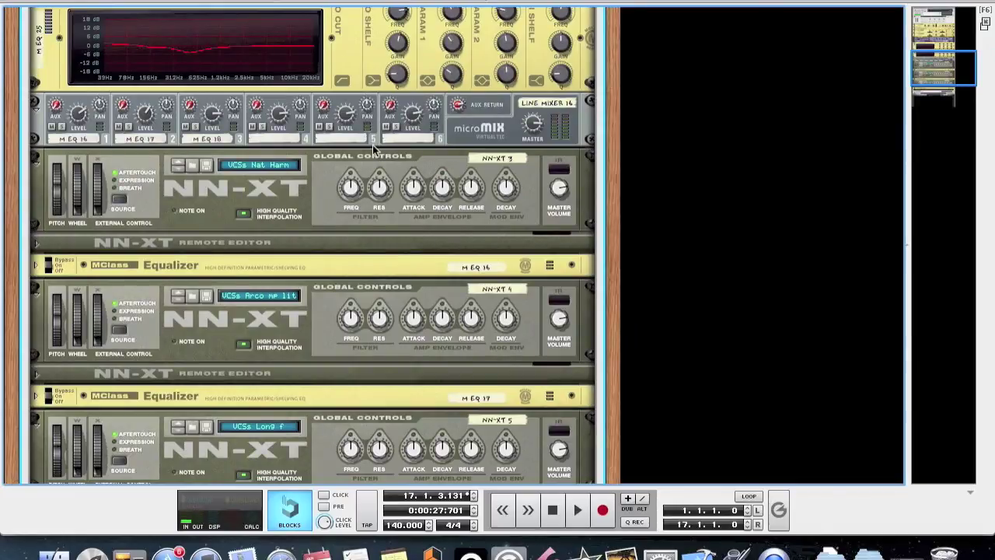
scroll(372, 145, down, 1)
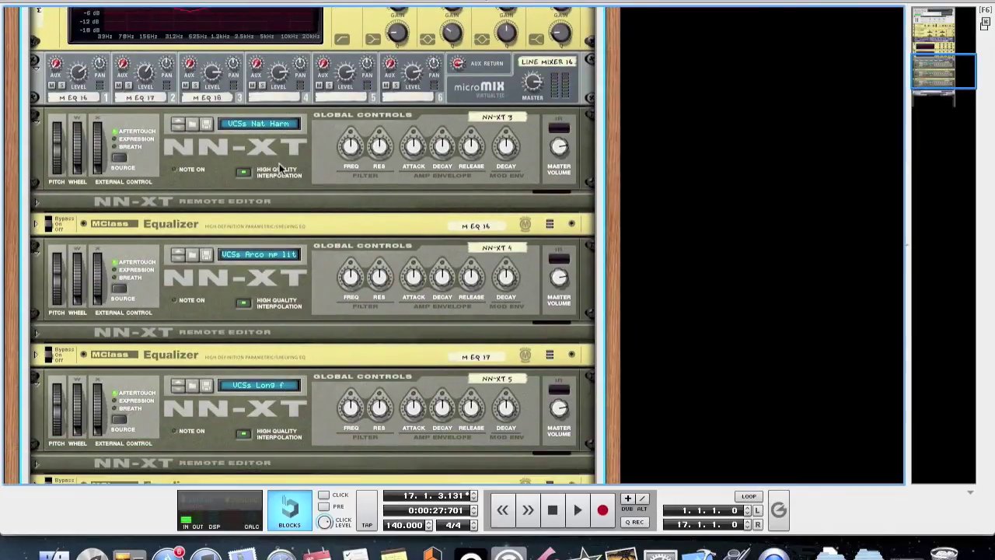
scroll(279, 167, down, 1)
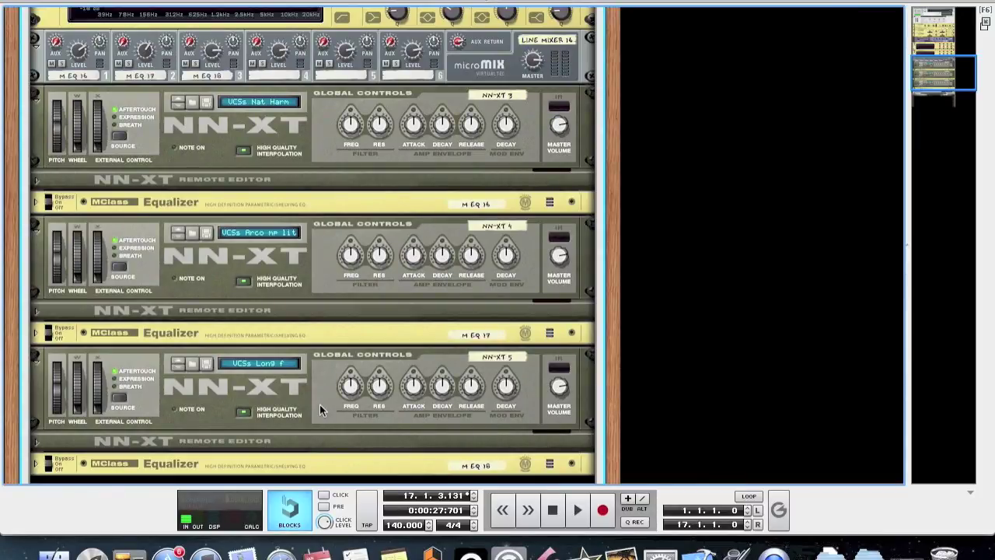
click(188, 104)
click(188, 105)
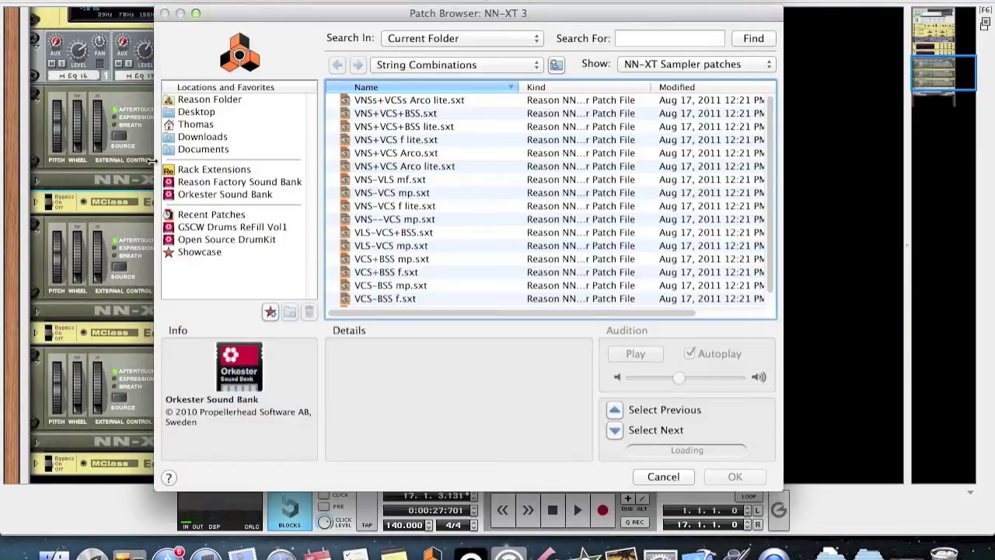
click(214, 195)
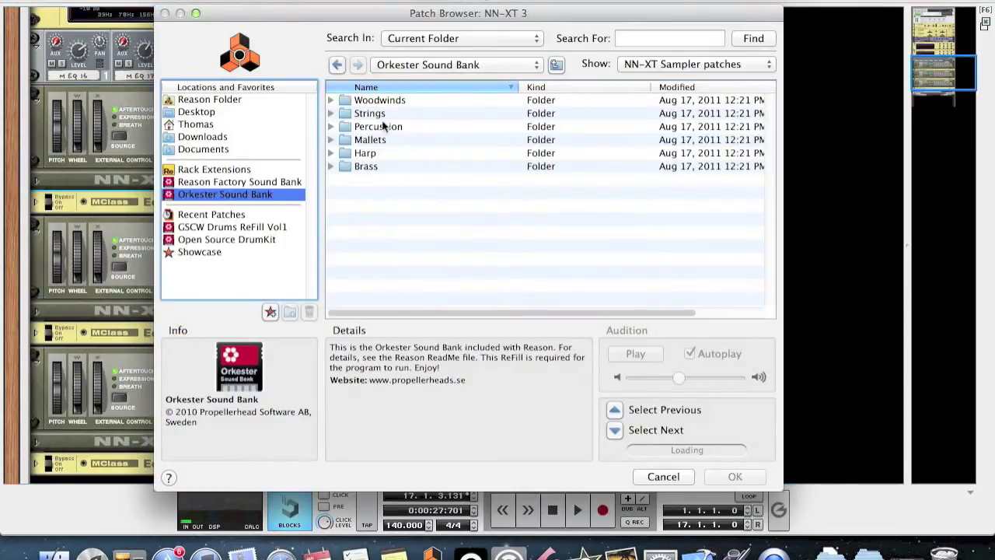
double_click(366, 115)
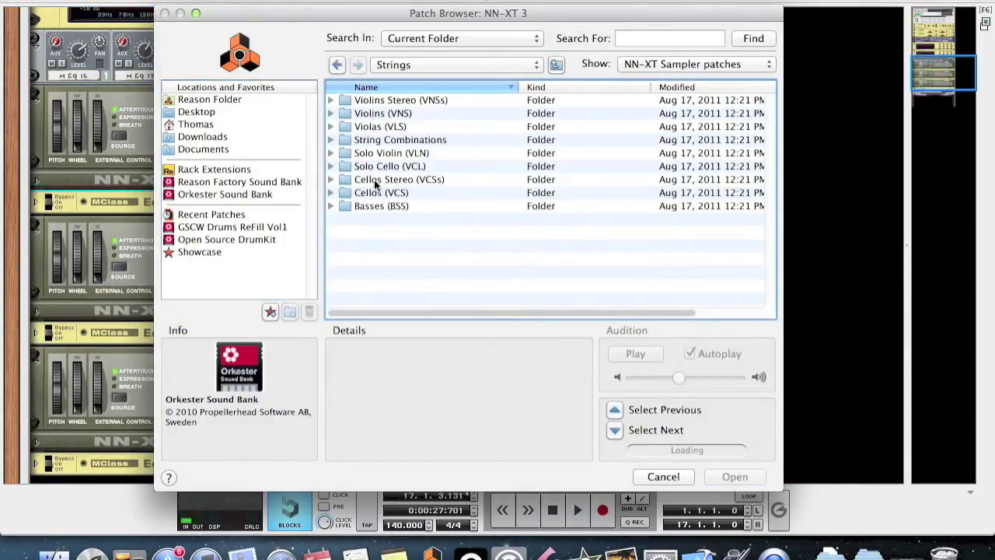
click(391, 192)
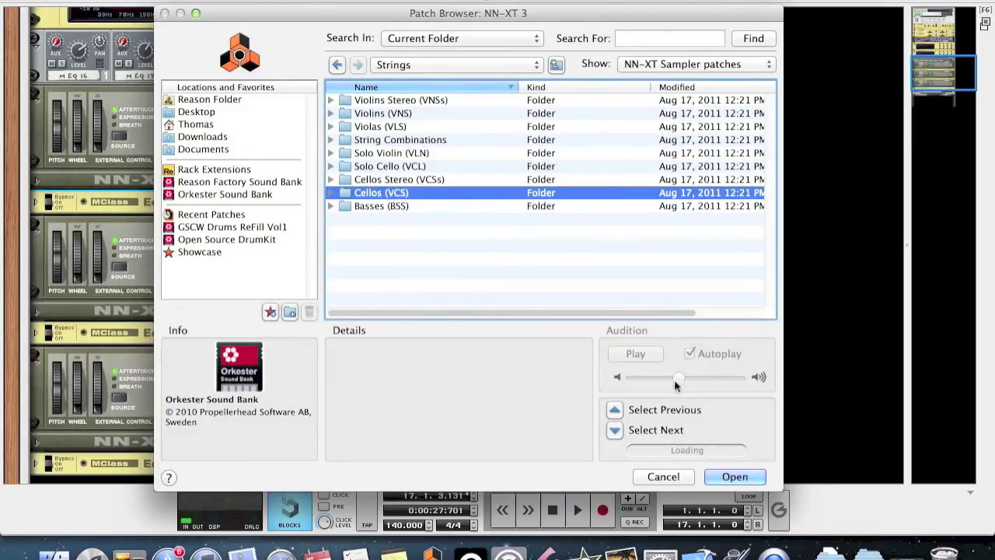
click(663, 477)
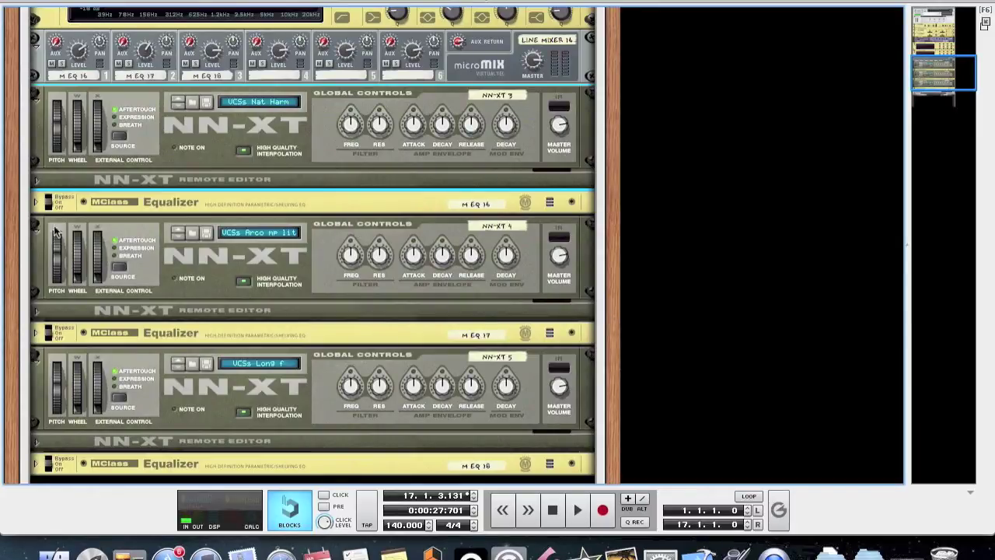
Unfold the M EQ 16, M EQ 17 and M EQ 18 MClass Equalizers under NN-XT 4 and 5.
click(35, 204)
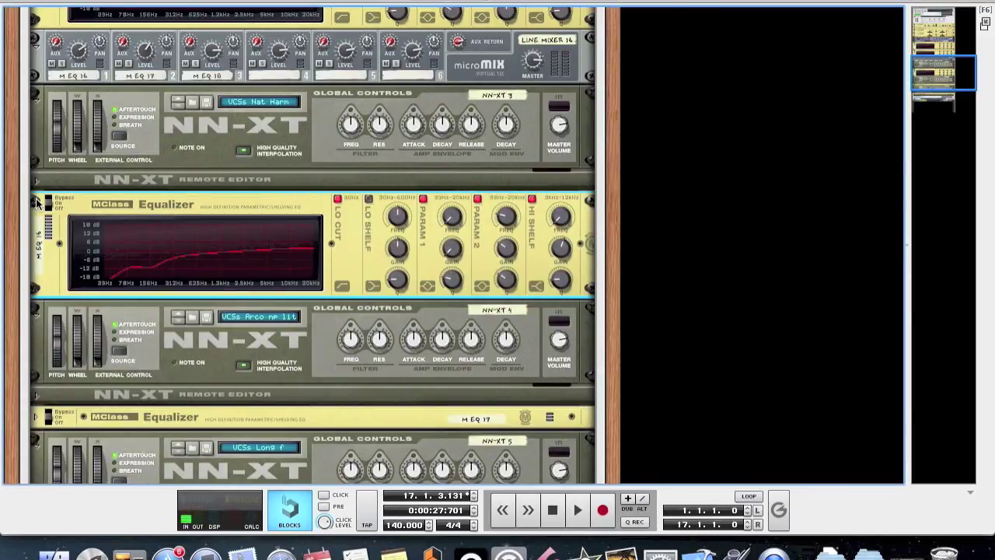
scroll(35, 204, down, 3)
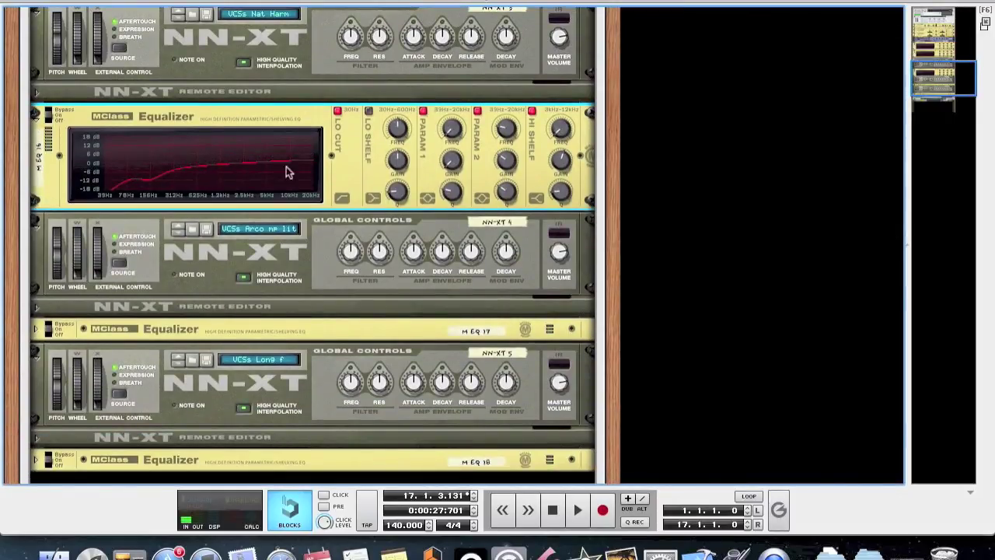
click(35, 329)
scroll(119, 285, down, 1)
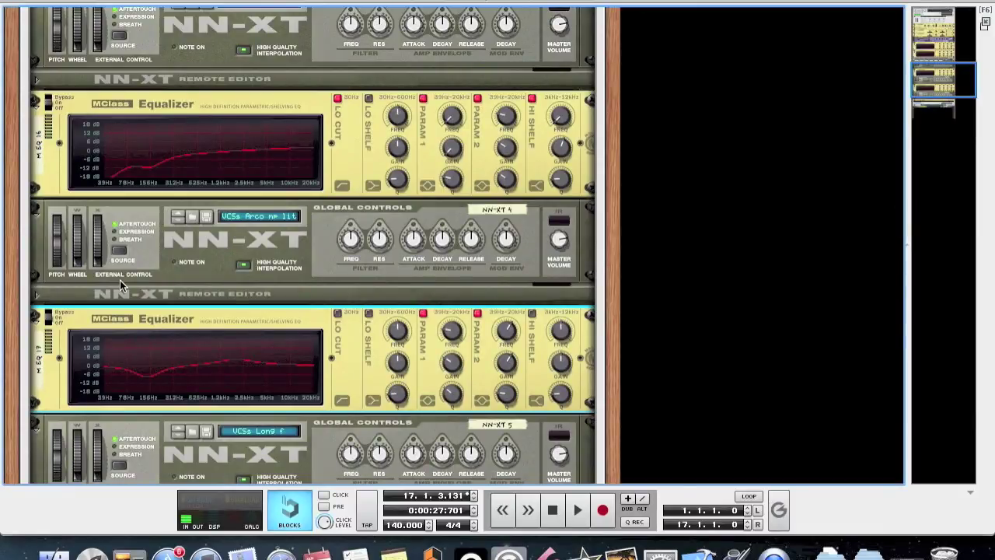
scroll(119, 280, down, 5)
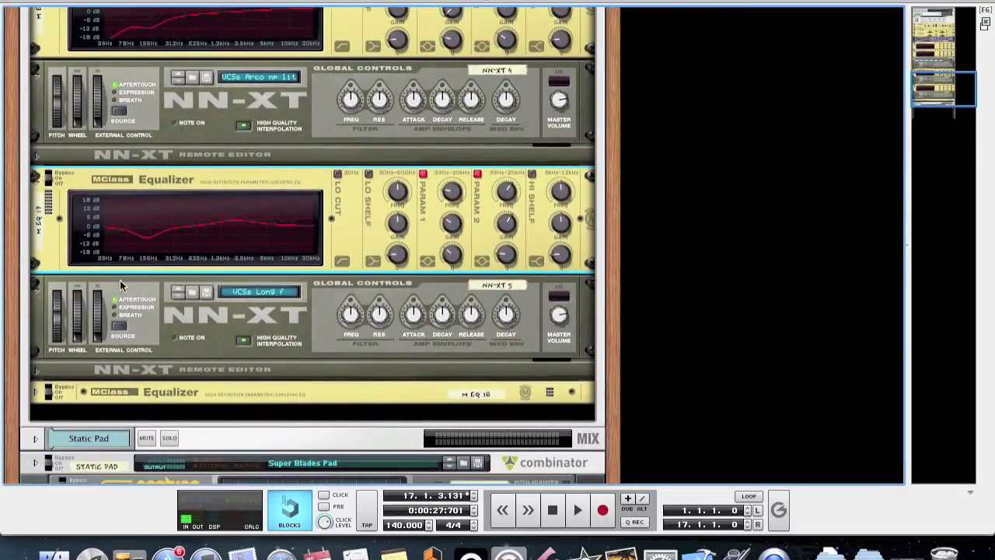
click(37, 393)
scroll(118, 360, down, 2)
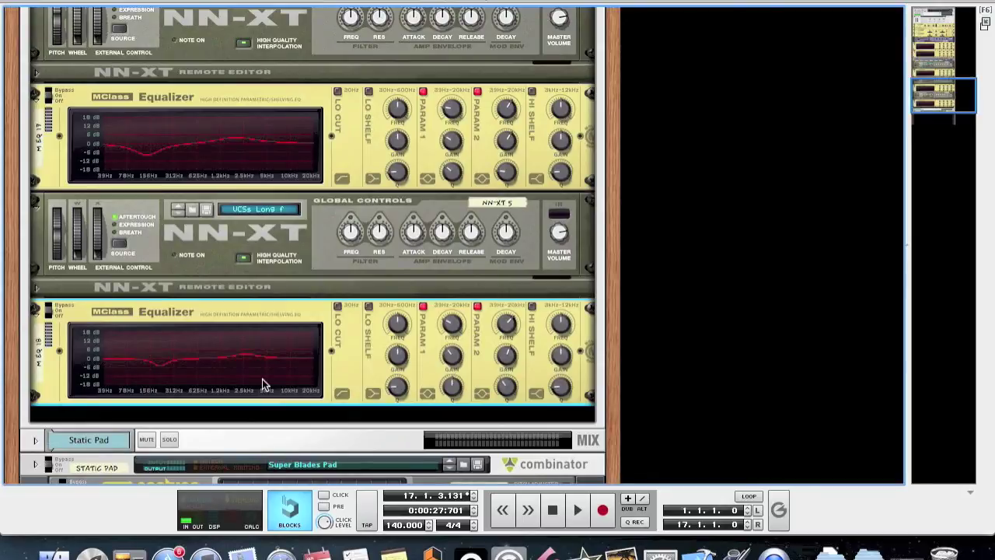
Open the Strings clip in the piano roll, select all its notes, then show all windows.
key(ctrl+Up)
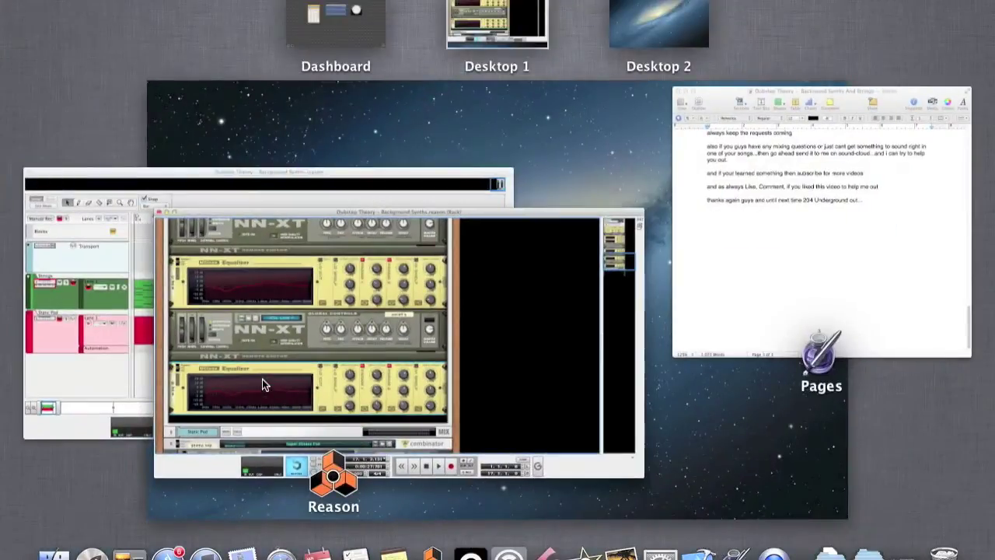
click(134, 312)
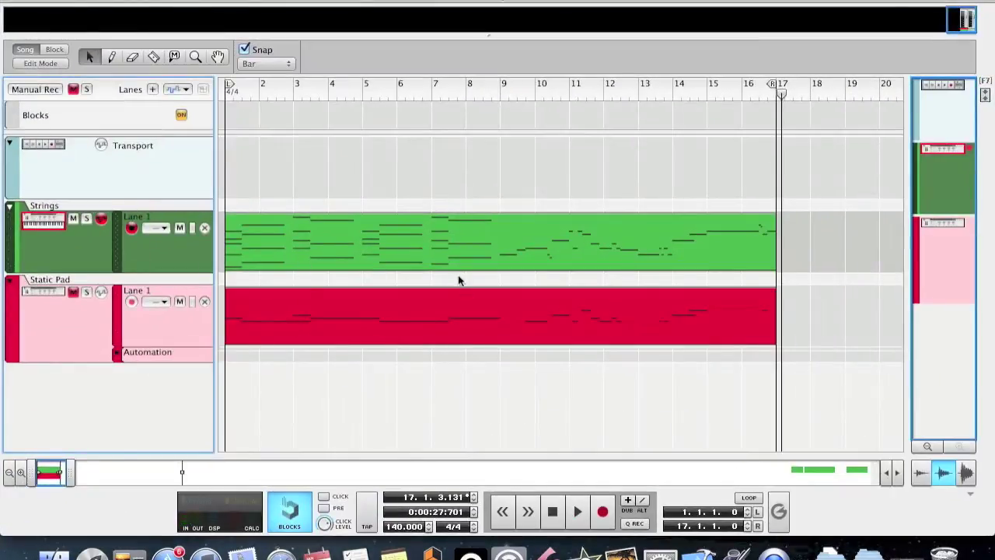
double_click(422, 266)
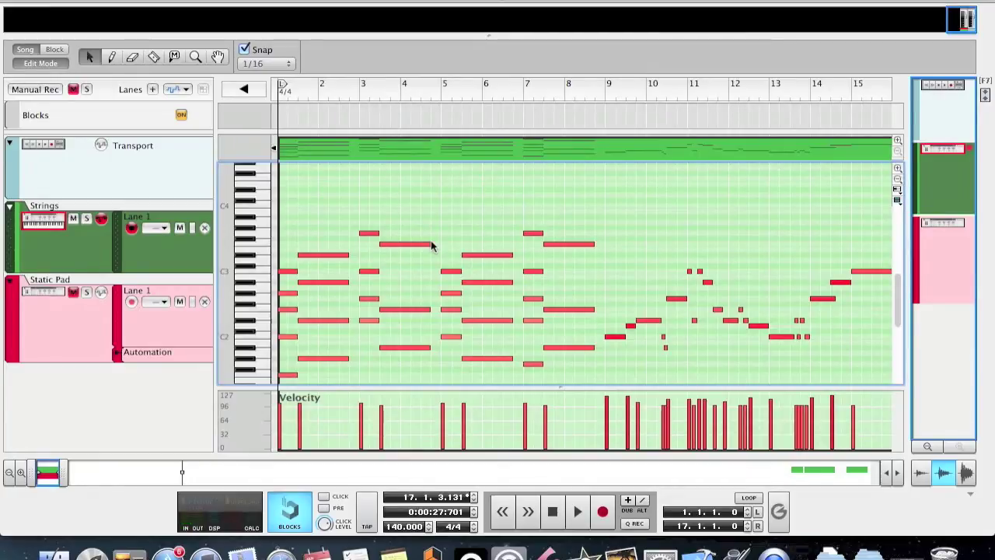
key(super+a)
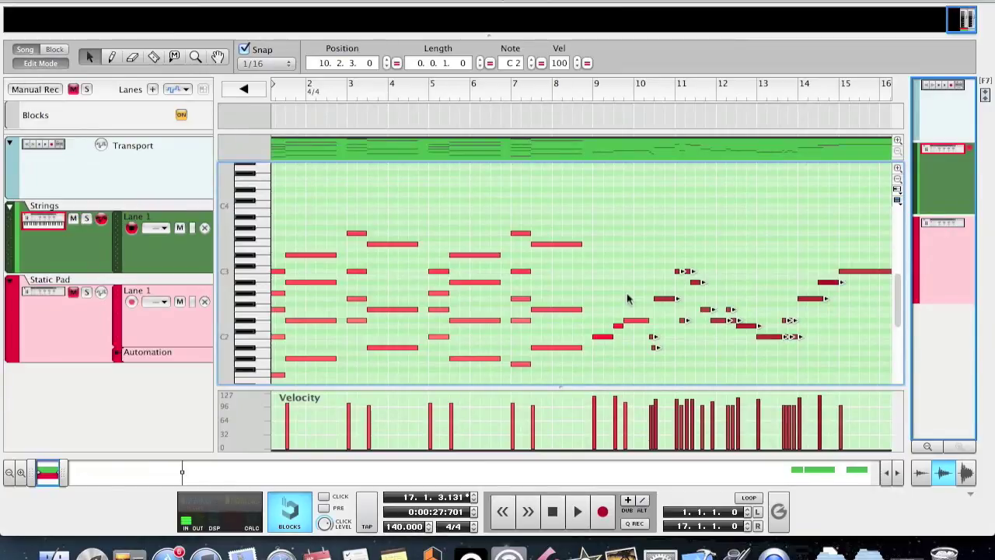
key(ctrl+Up)
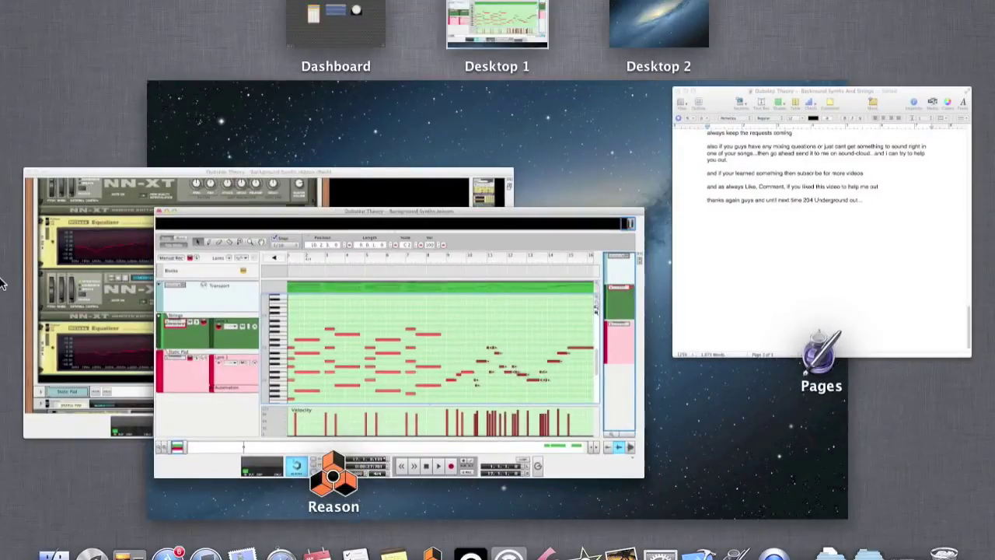
Unfold the Static Pad's Neptune pitch adjuster and set its scale to Major with root D#.
click(100, 260)
click(40, 317)
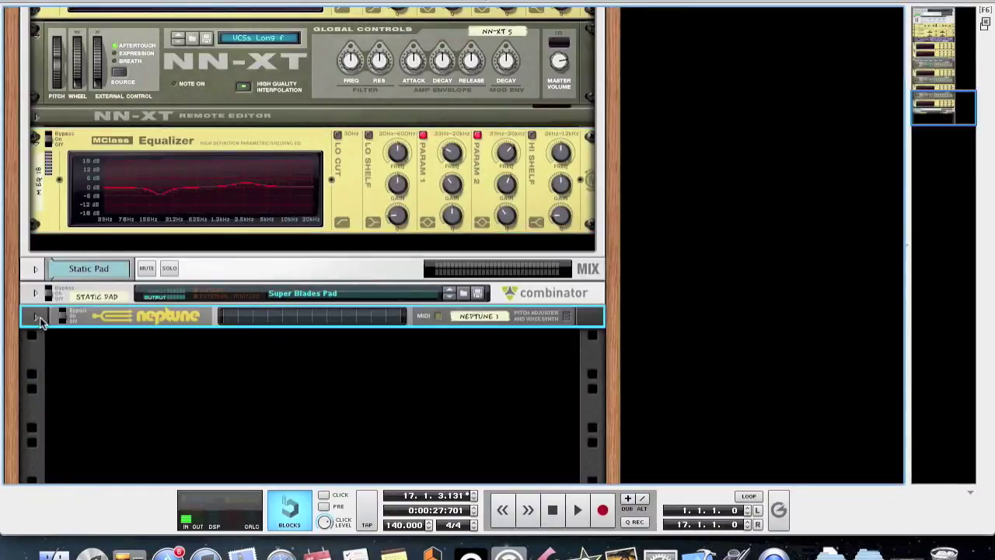
click(36, 318)
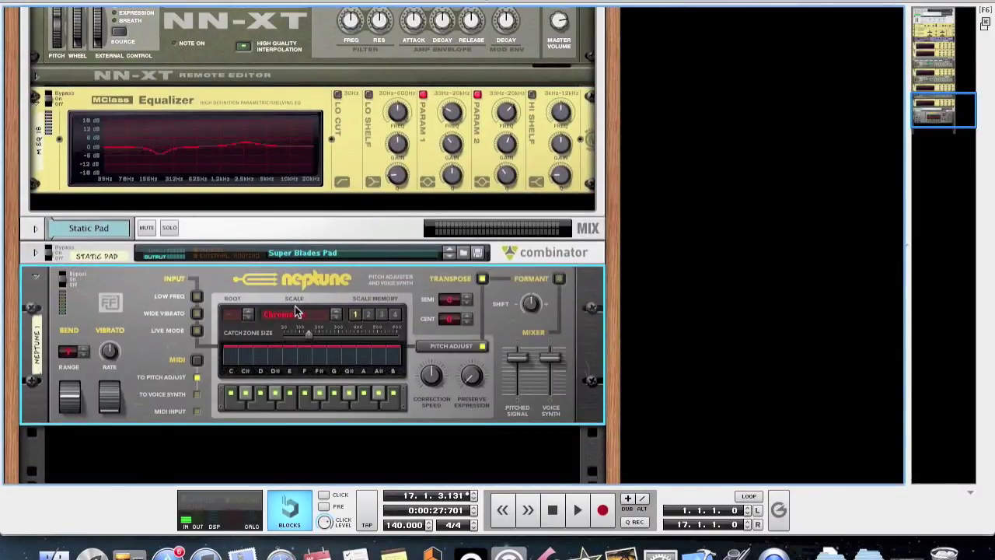
click(288, 314)
click(294, 328)
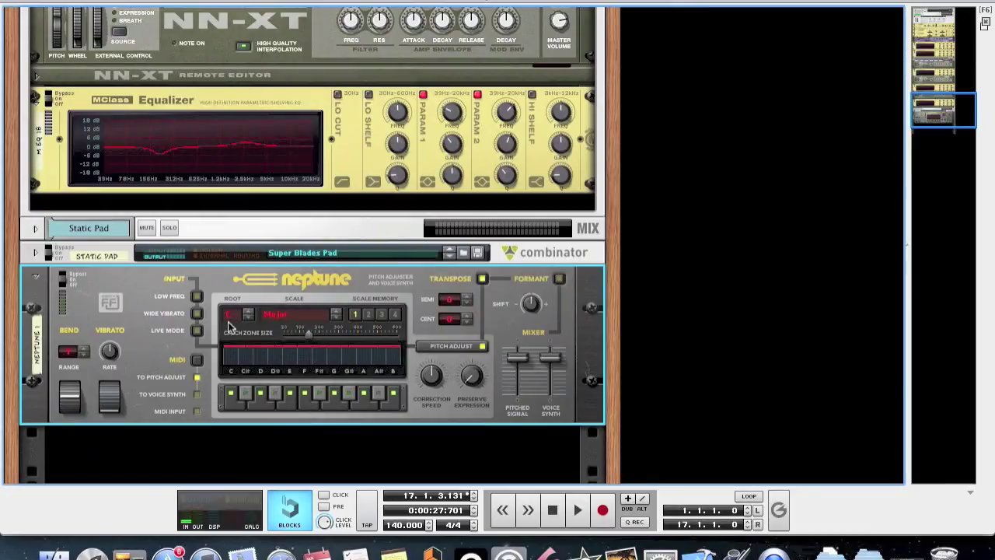
click(234, 320)
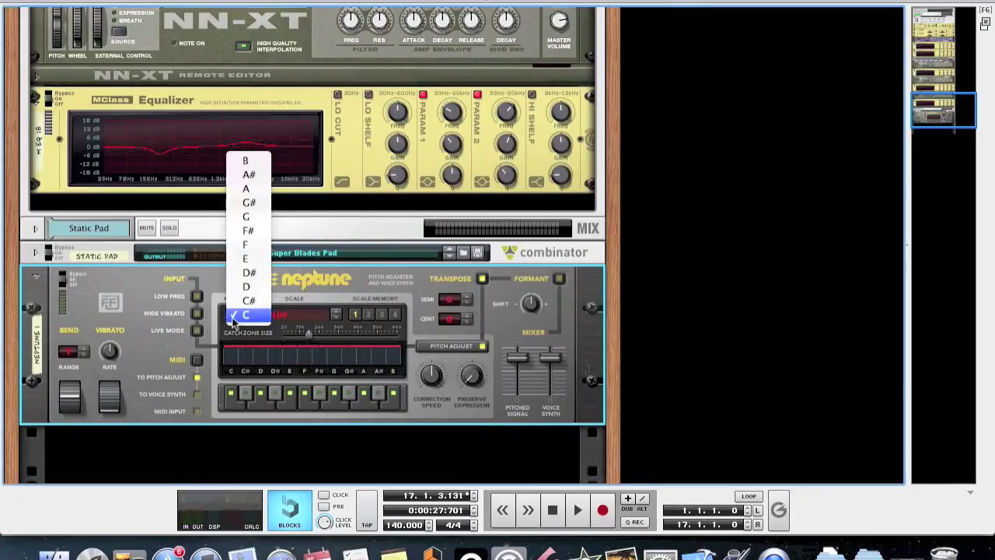
click(249, 275)
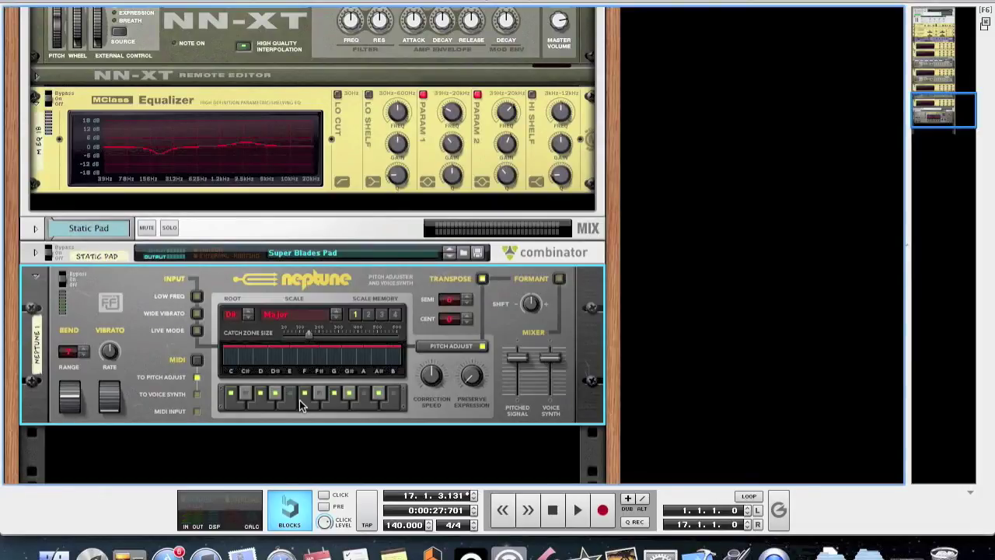
Return to the sequencer's song arrangement and solo the Static Pad track.
key(ctrl+Up)
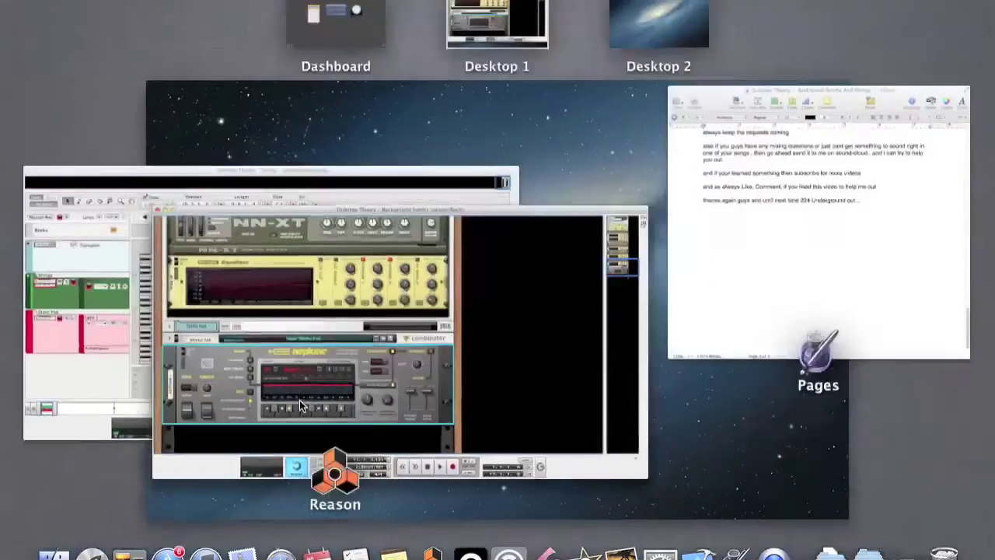
click(96, 292)
key(super+e)
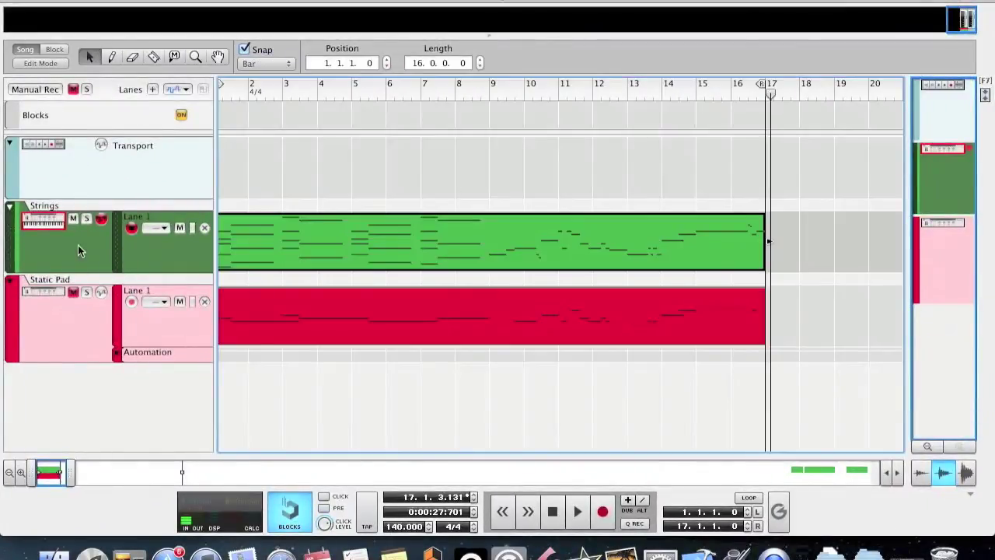
click(73, 291)
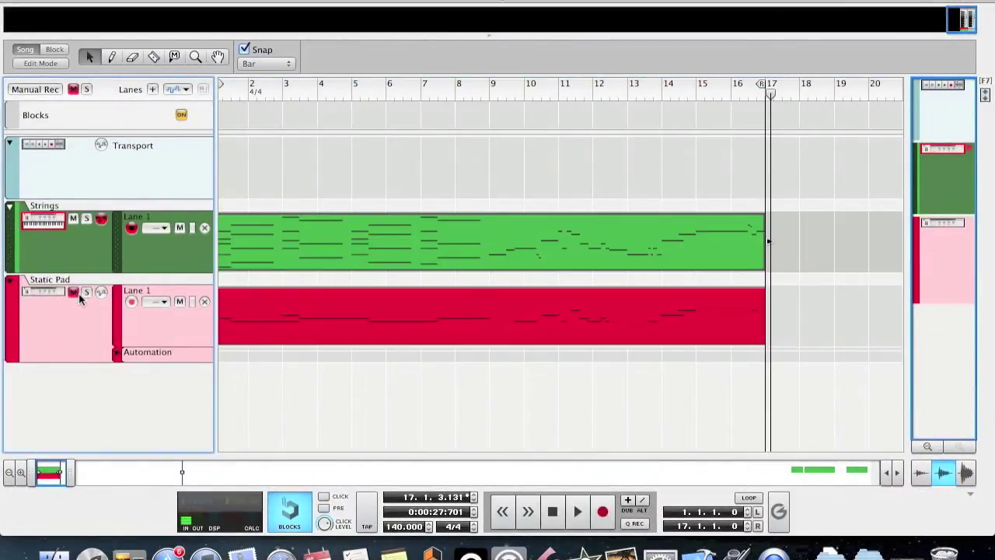
click(73, 292)
click(85, 293)
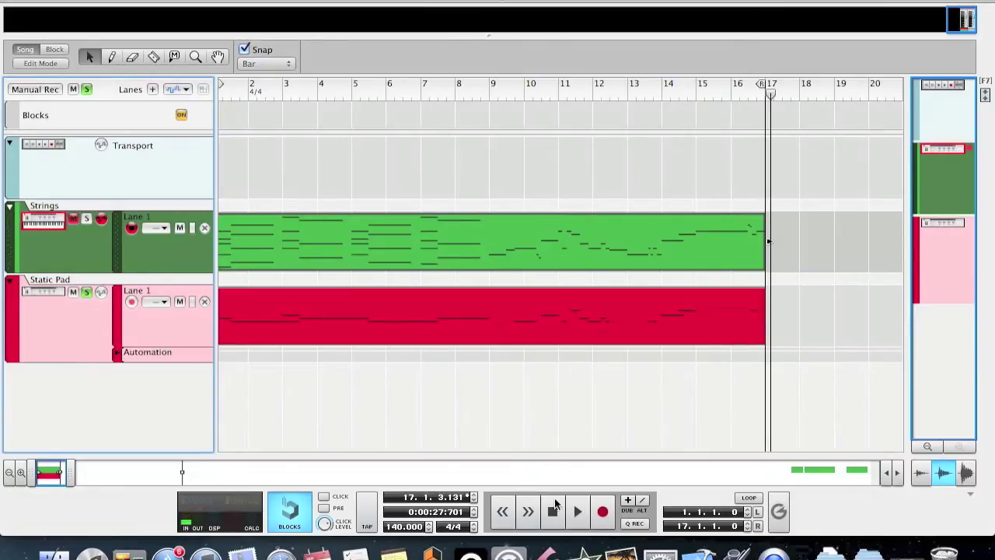
Play the soloed song from the start and stop at bar 17.
click(553, 511)
click(577, 511)
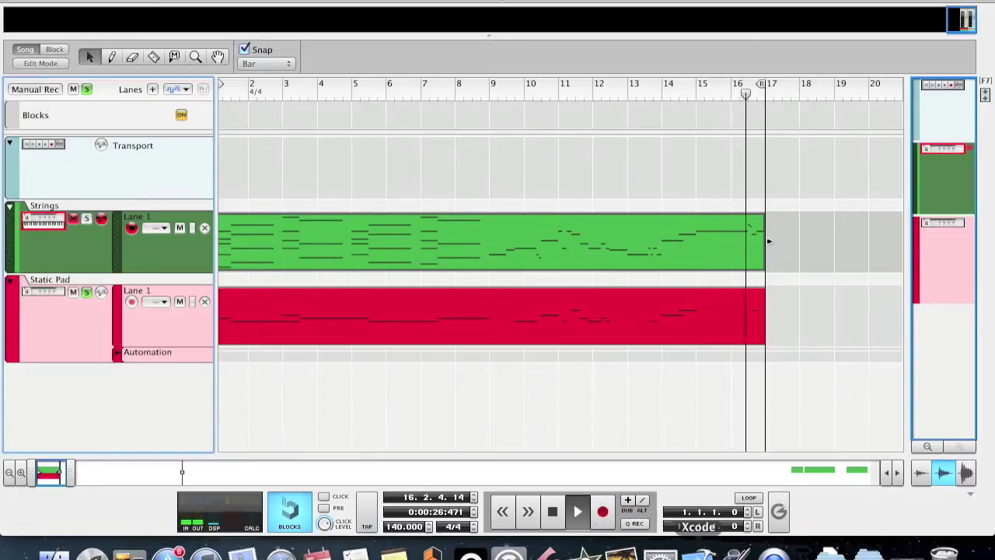
click(553, 512)
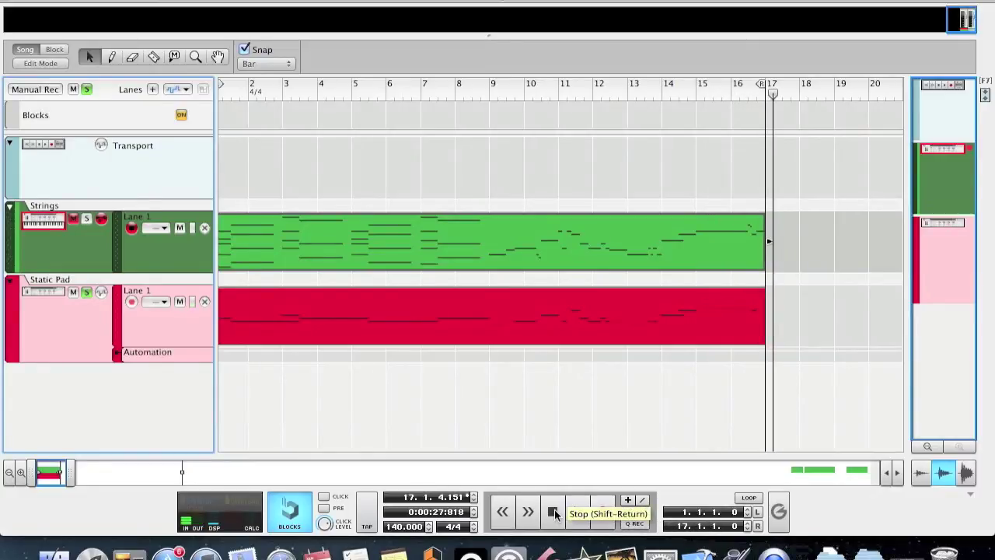
Switch to the rack to view the Static Pad combinator's reverb and equalizer devices.
key(F6)
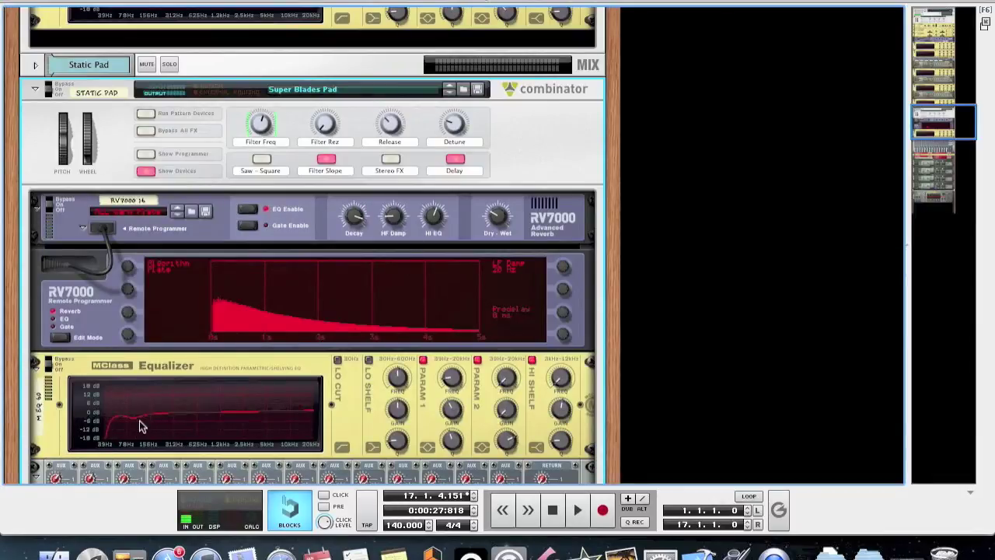
key(F3)
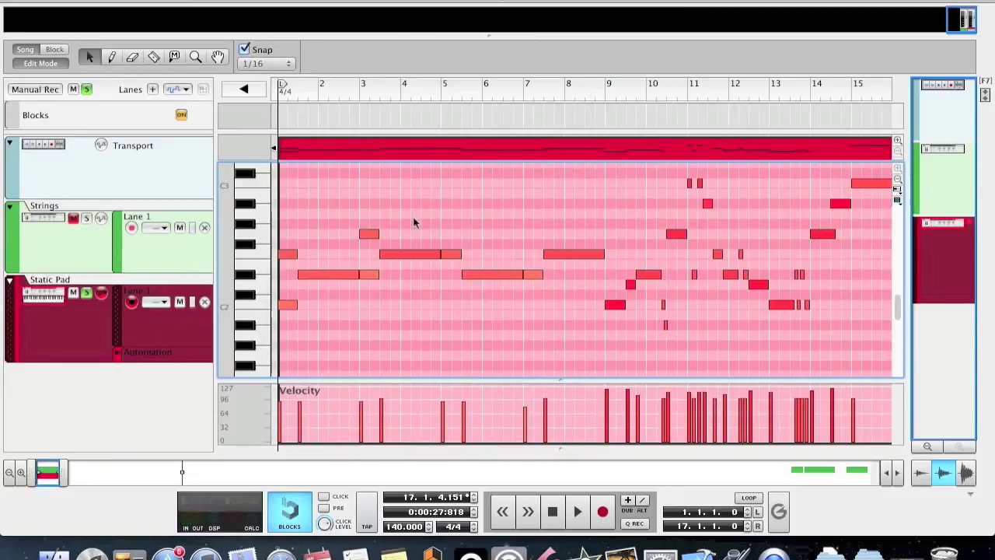
Select a D#2 note in the piano roll to inspect its values, then scroll through the notes.
click(342, 274)
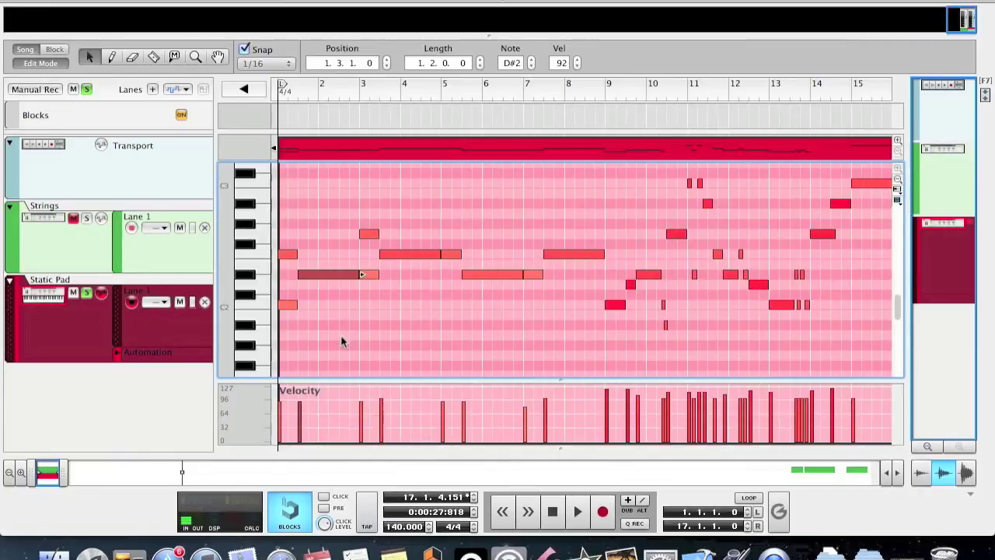
scroll(472, 304, right, 3)
scroll(472, 304, up, 1)
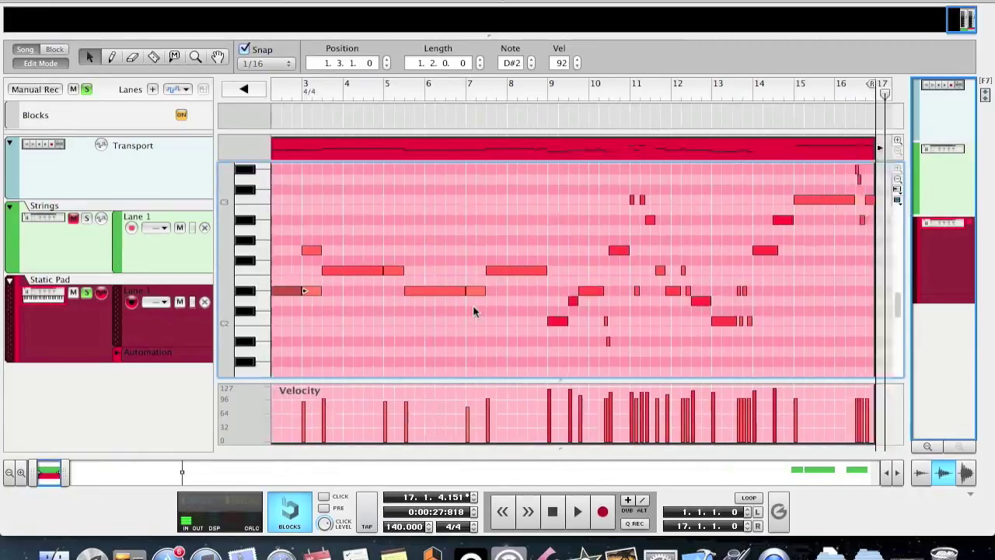
scroll(472, 311, right, 2)
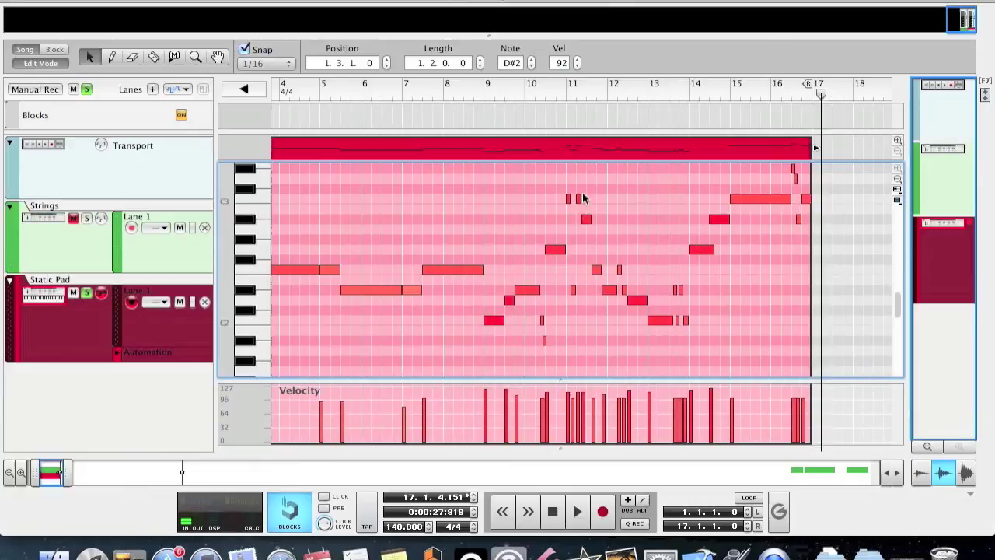
scroll(782, 204, up, 1)
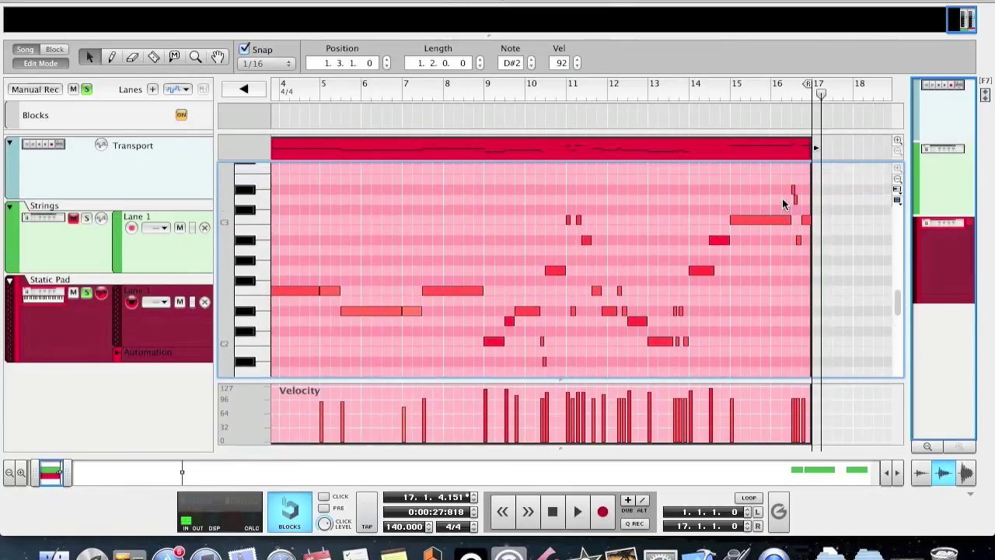